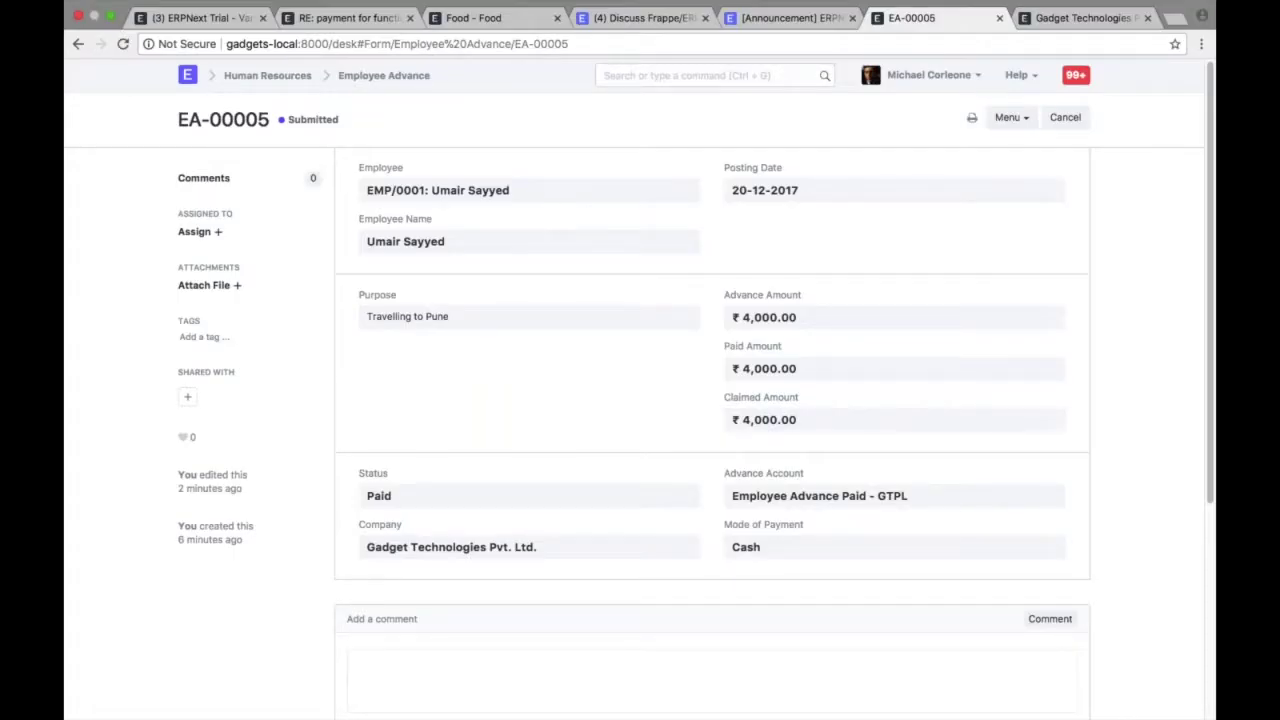
- Open the Chart of Accounts via an awesome bar search for 'chart of'
left_click(701, 76)
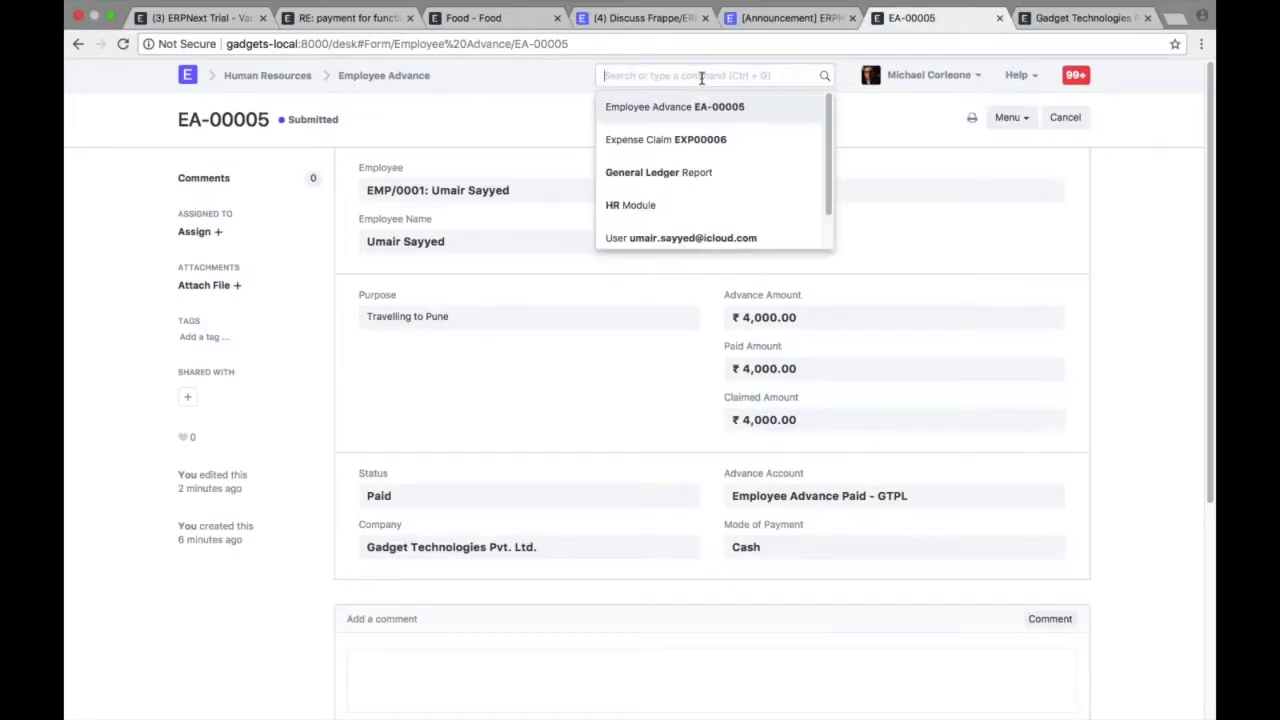
type("chart of")
key("Down")
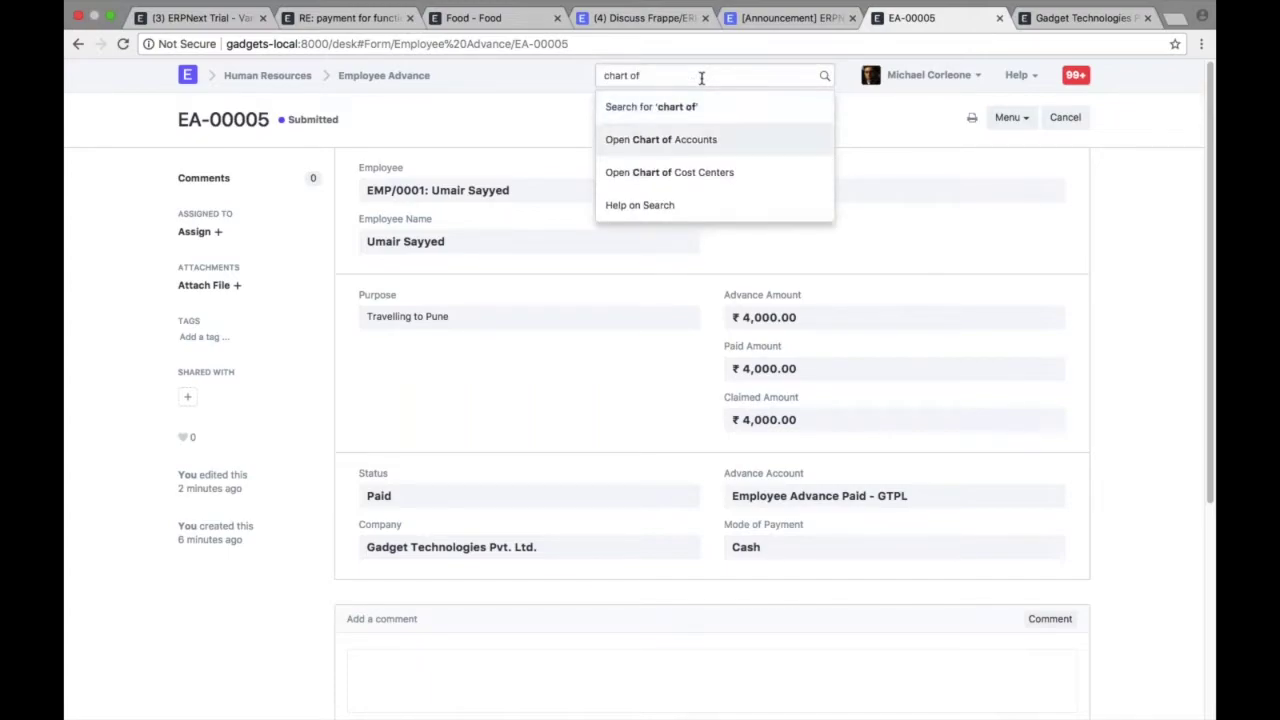
key("Return")
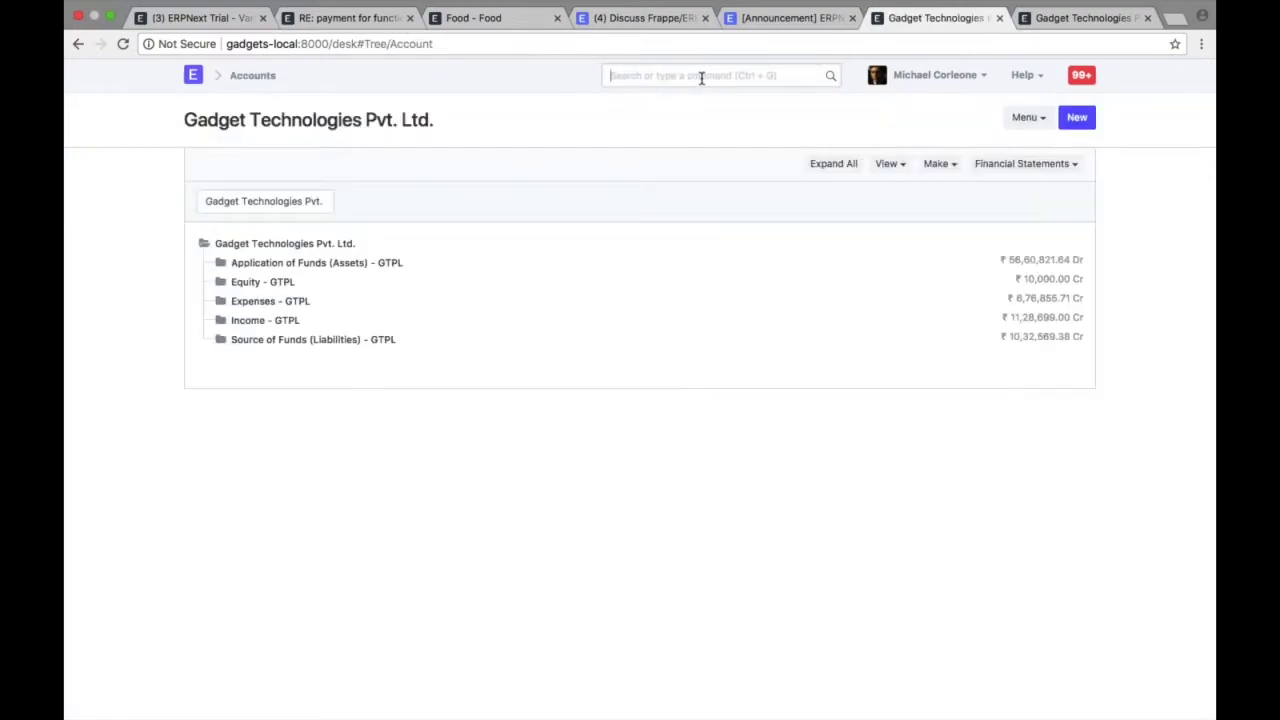
- Expand Application of Funds (Assets), peek into Fixed Assets, and start a child account under it
left_click(223, 265)
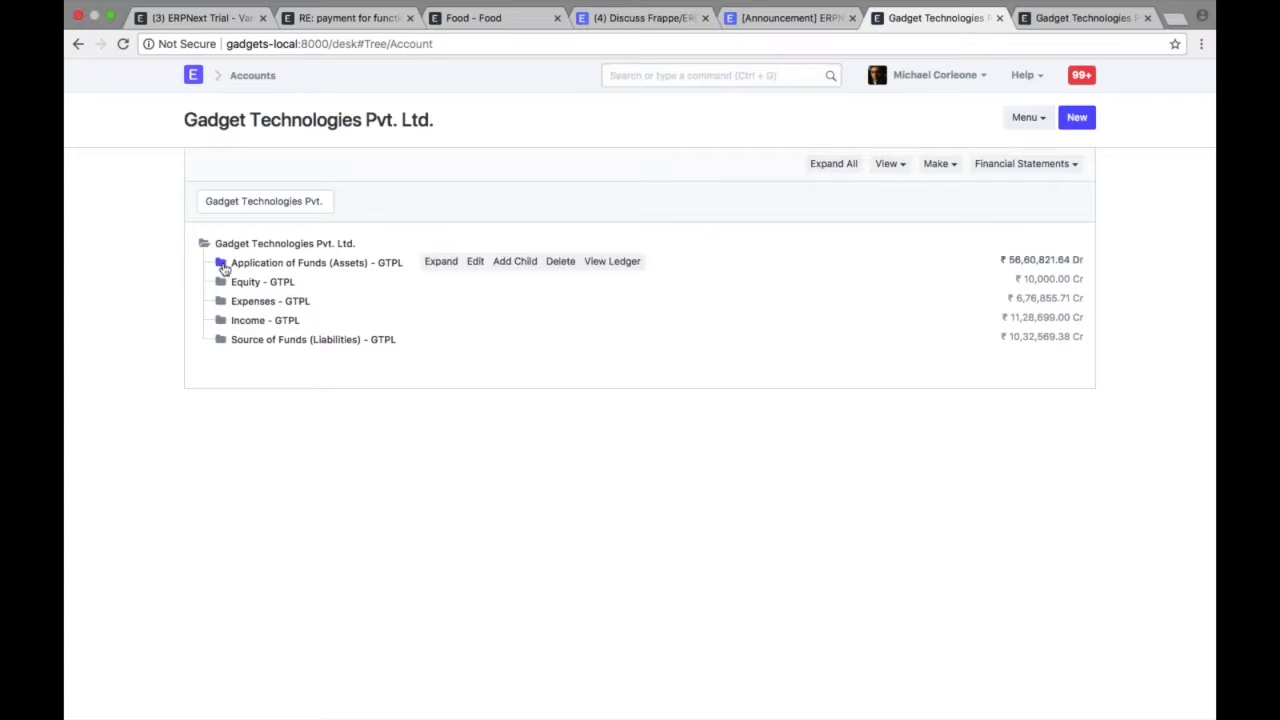
left_click(222, 264)
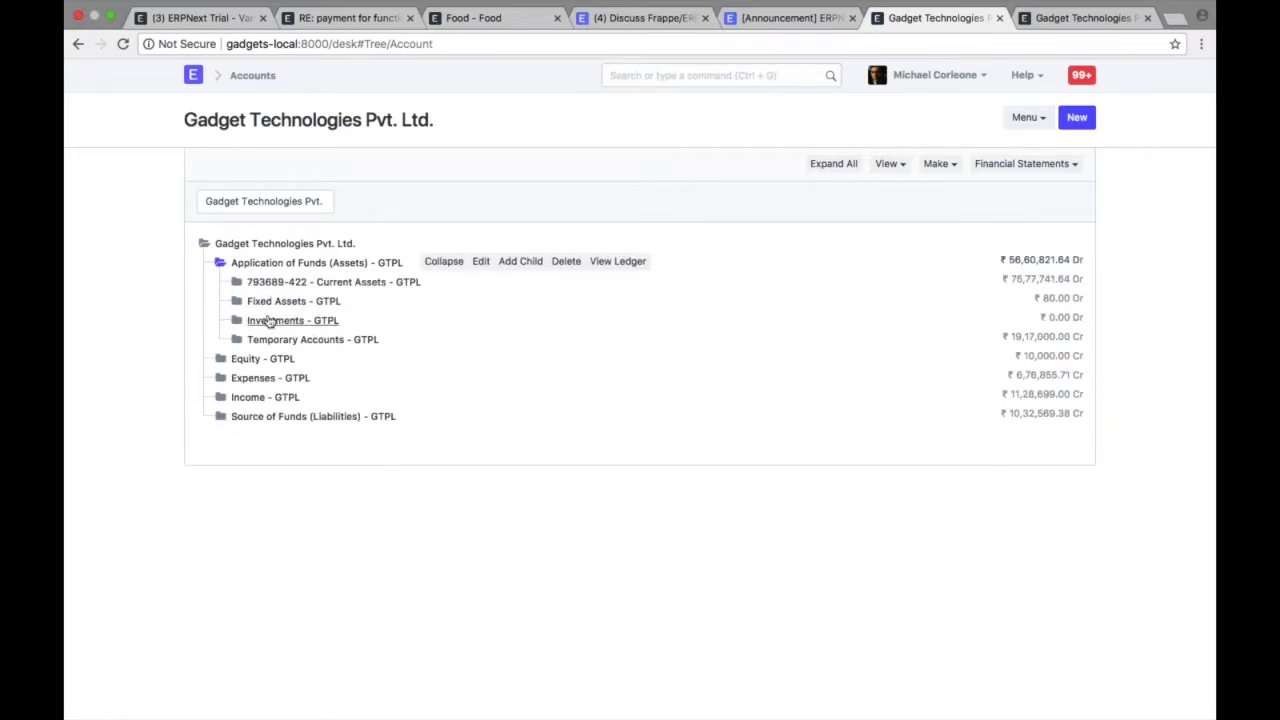
left_click(236, 301)
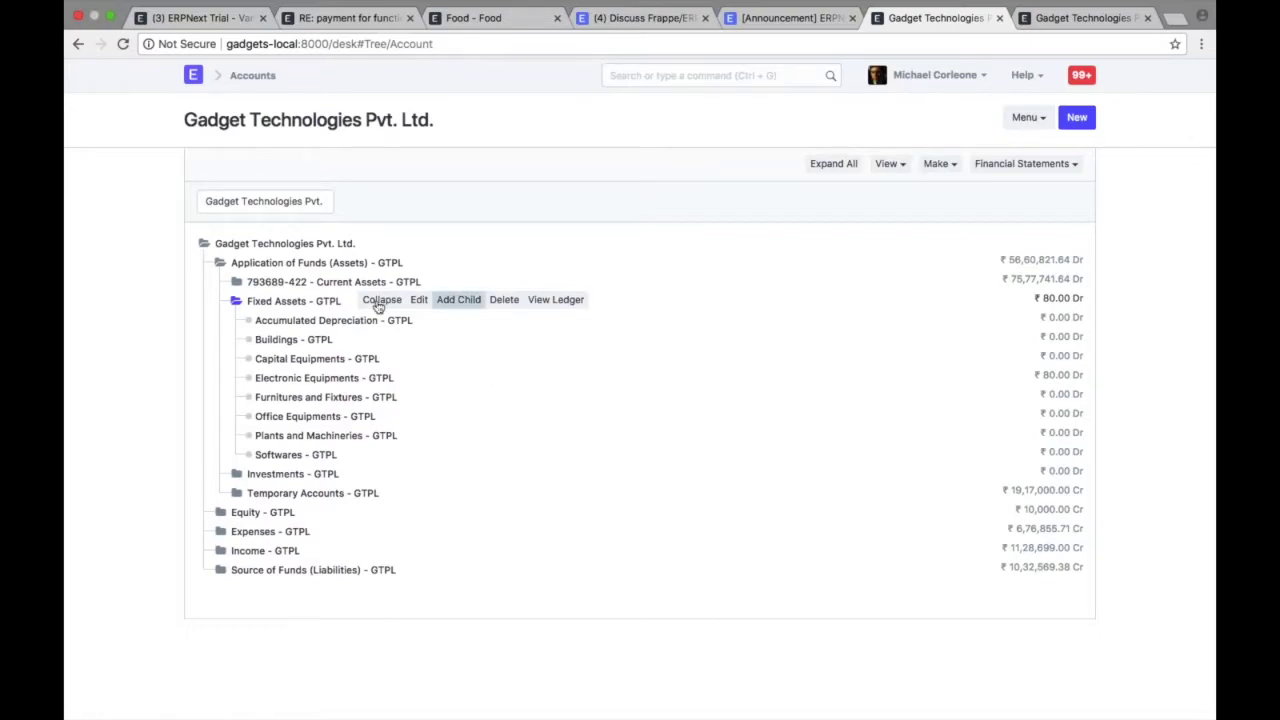
left_click(237, 301)
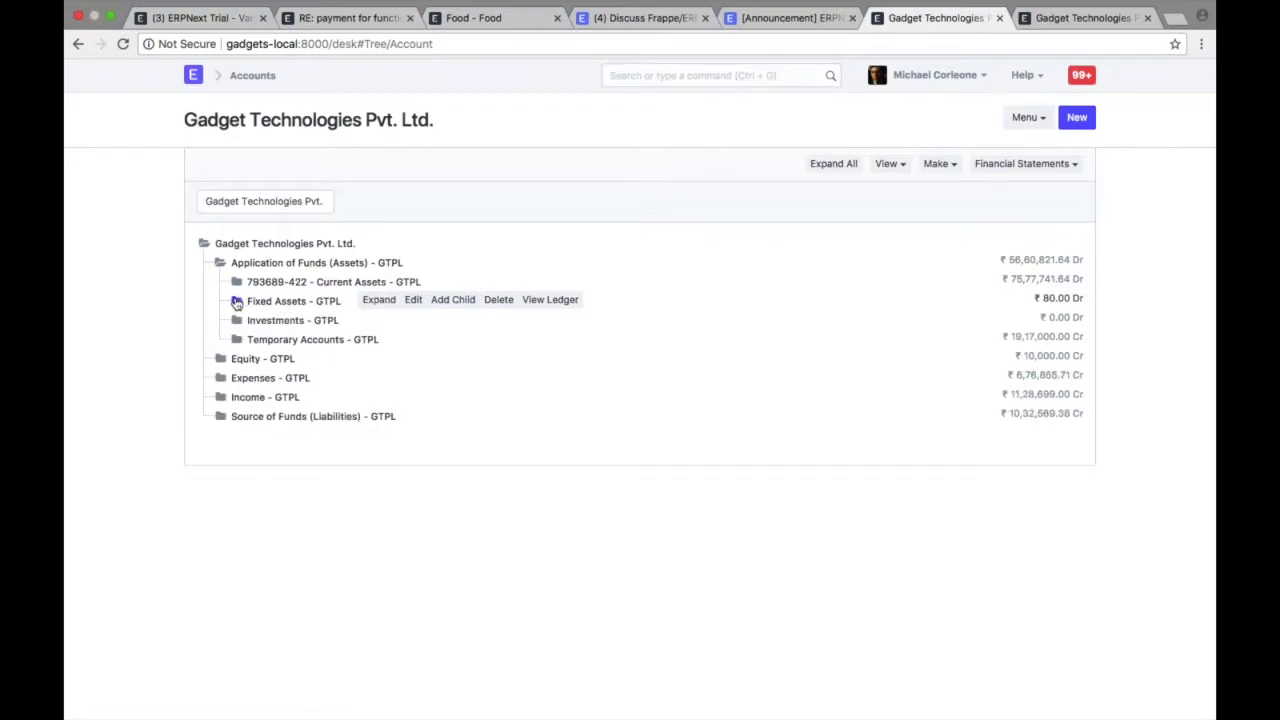
left_click(452, 300)
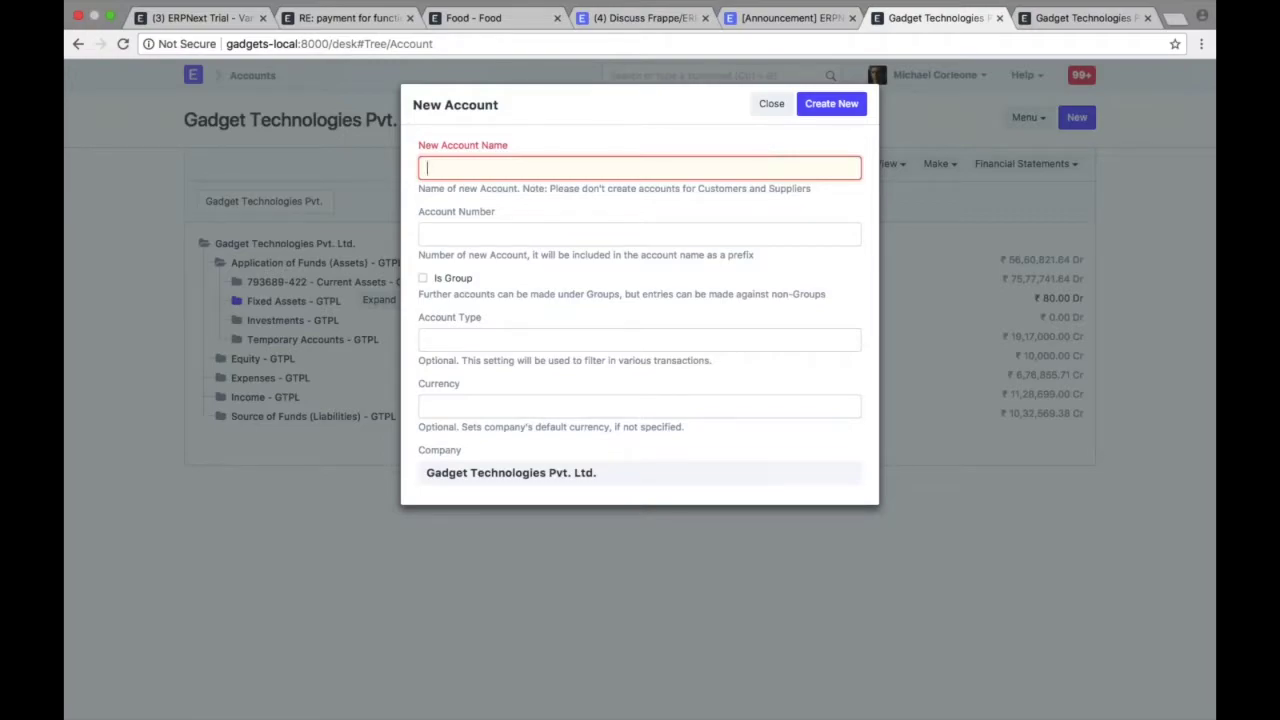
- Create the new 8587576 account under Fixed Assets
type("8587576")
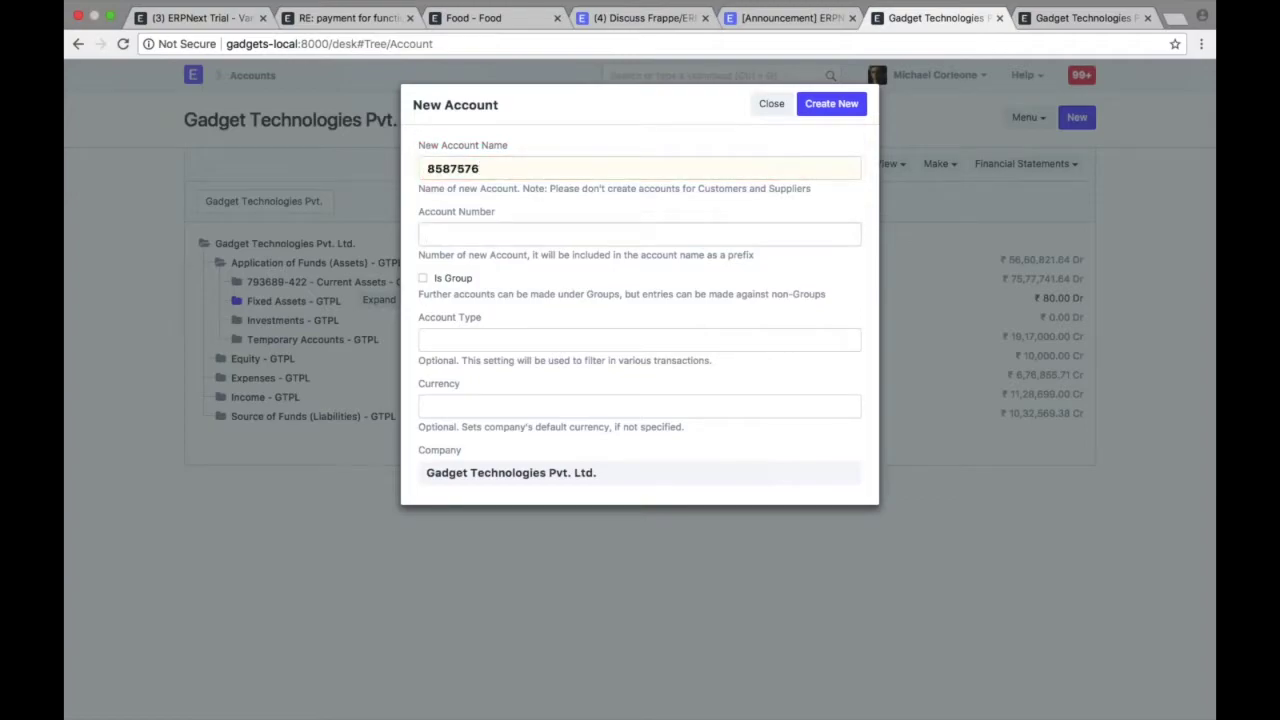
key("shift+Tab")
key("Return")
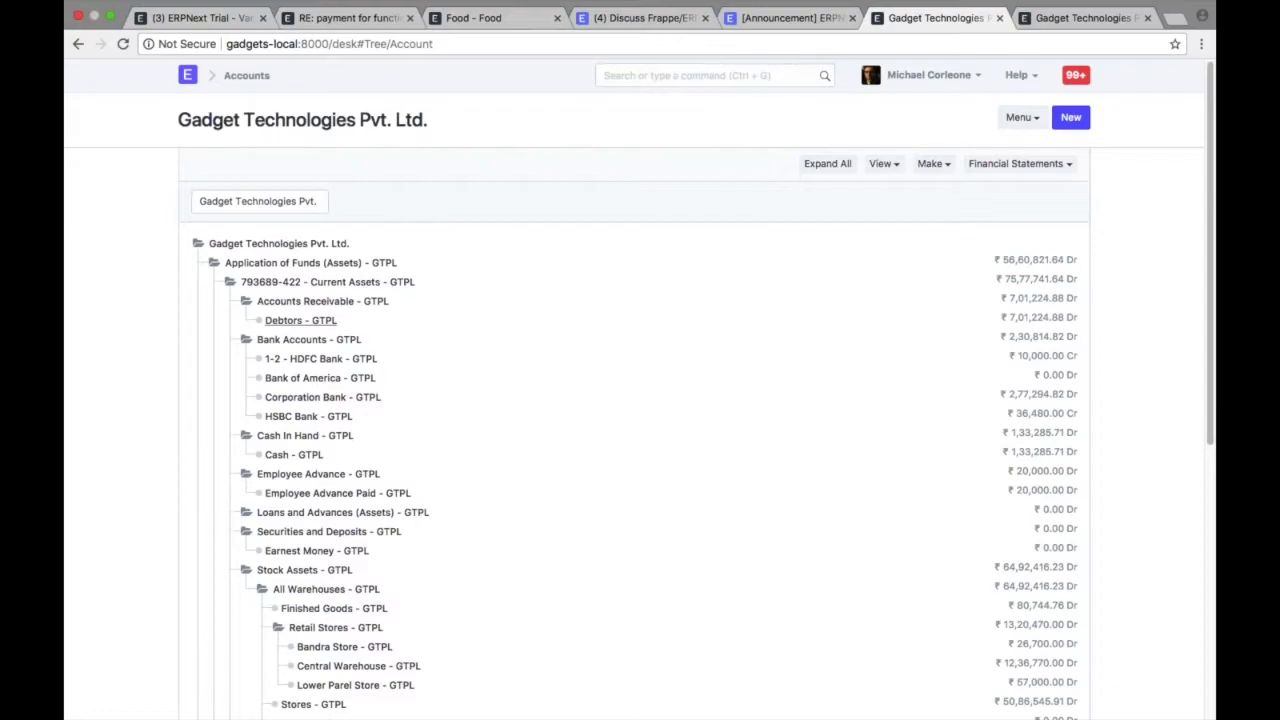
- Add a 'National Bank of India' account numbered 4653646 under Bank Accounts
left_click(356, 342)
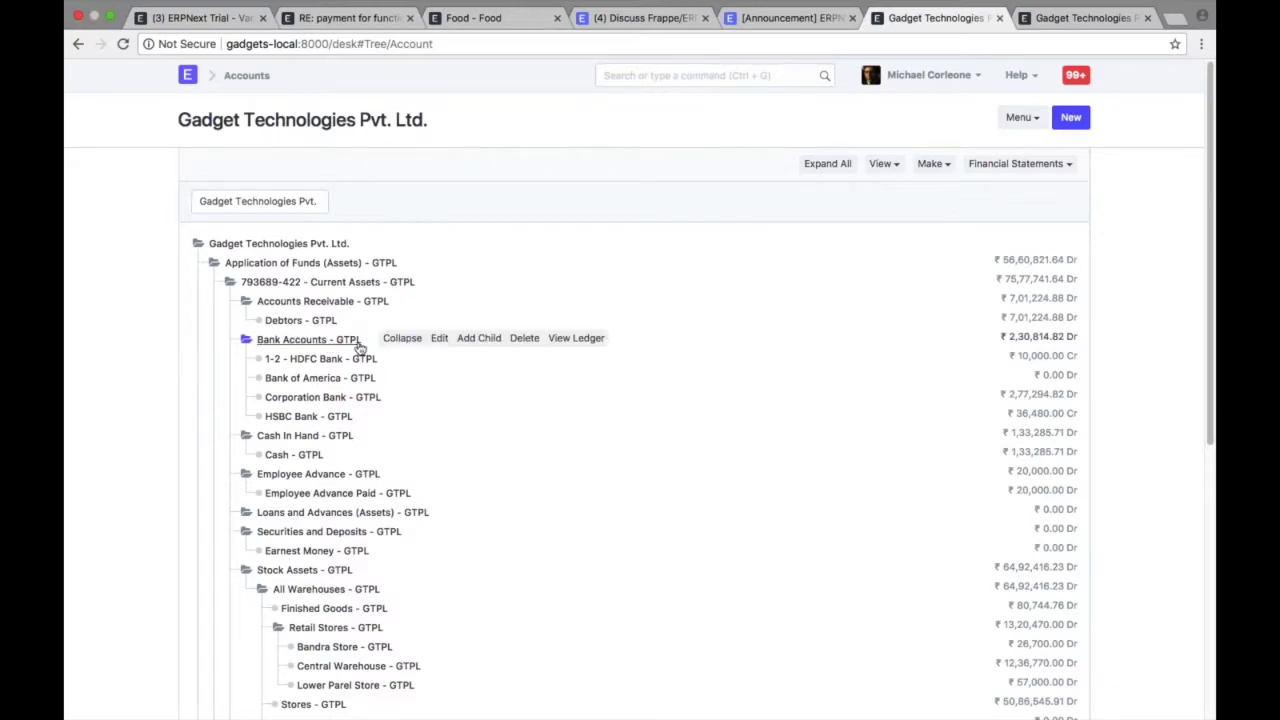
left_click(485, 345)
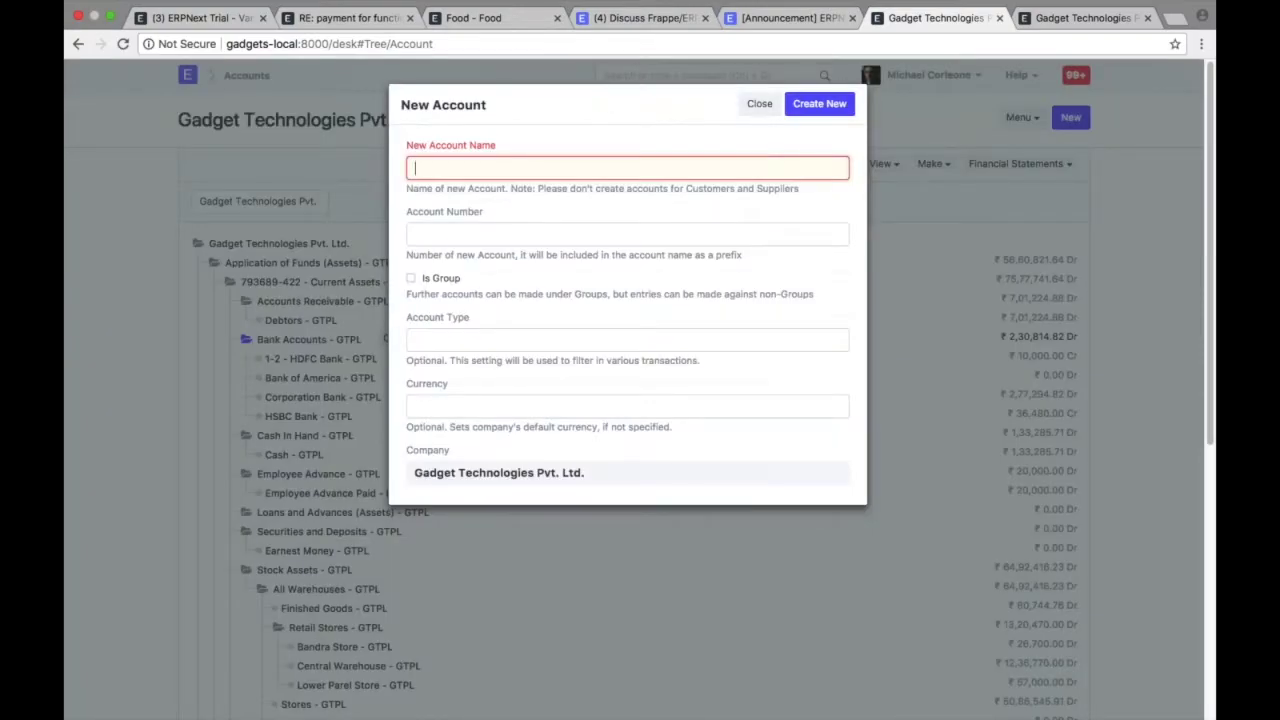
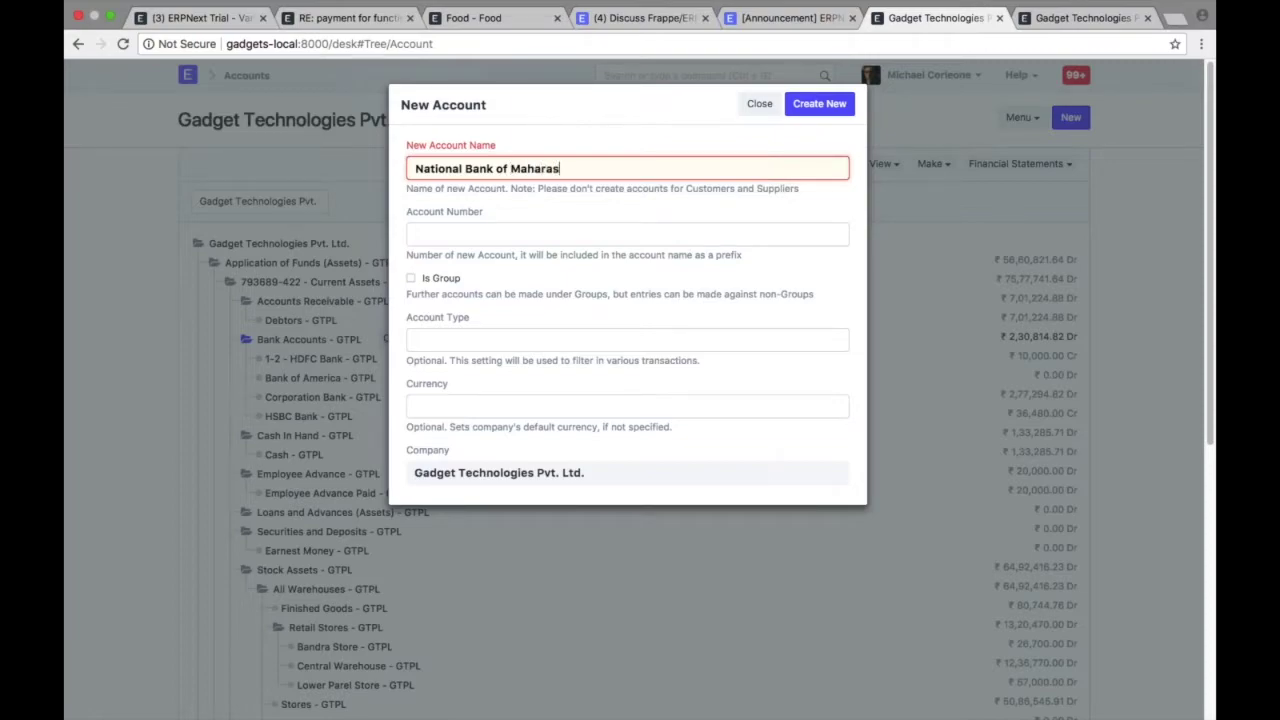
key("BackSpace")
key("BackSpace")
key("BackSpace")
key("BackSpace")
key("BackSpace")
key("BackSpace")
key("BackSpace")
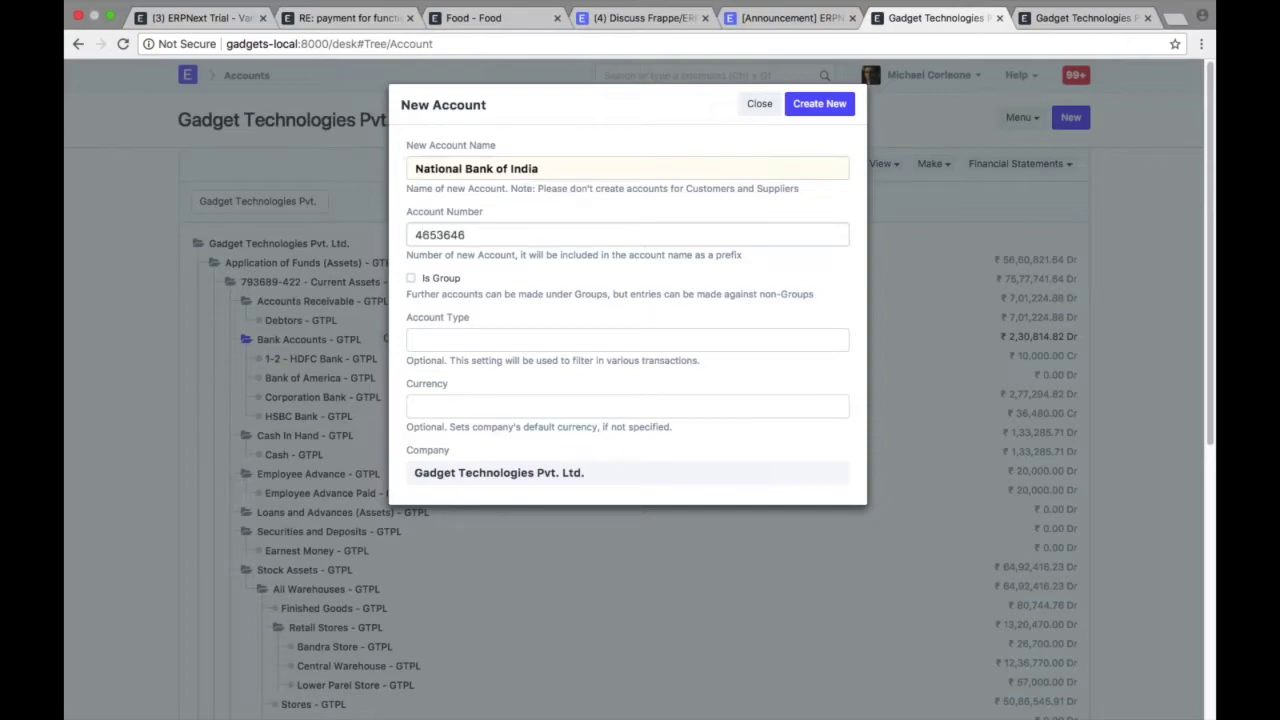
left_click(845, 105)
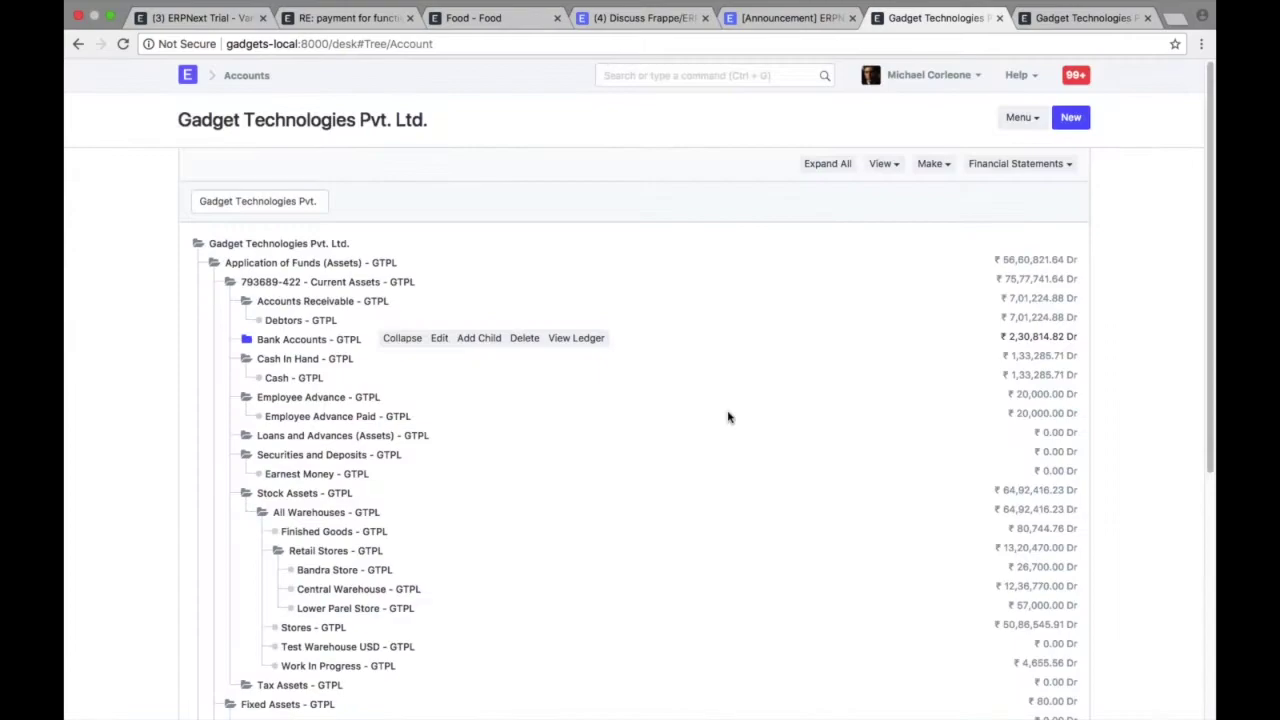
left_click(360, 378)
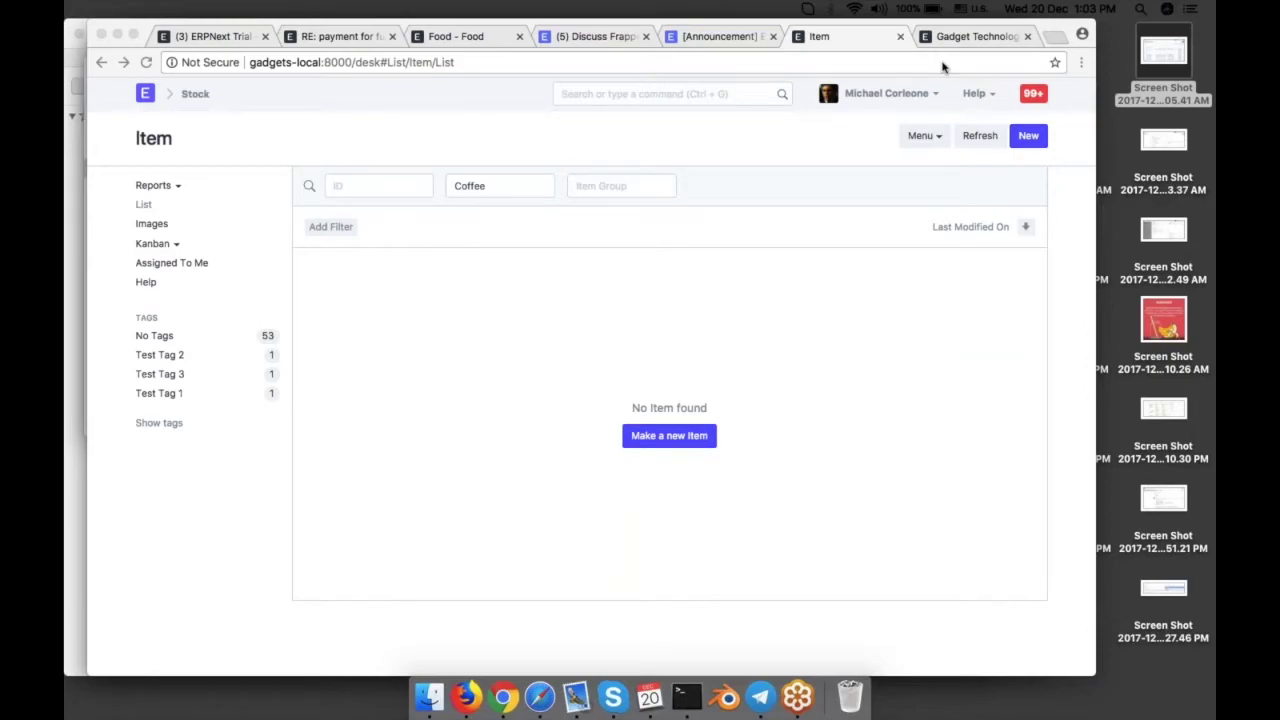
- Open the Employee List via an awesome bar search for 'emp'
left_click(810, 349)
left_click(615, 93)
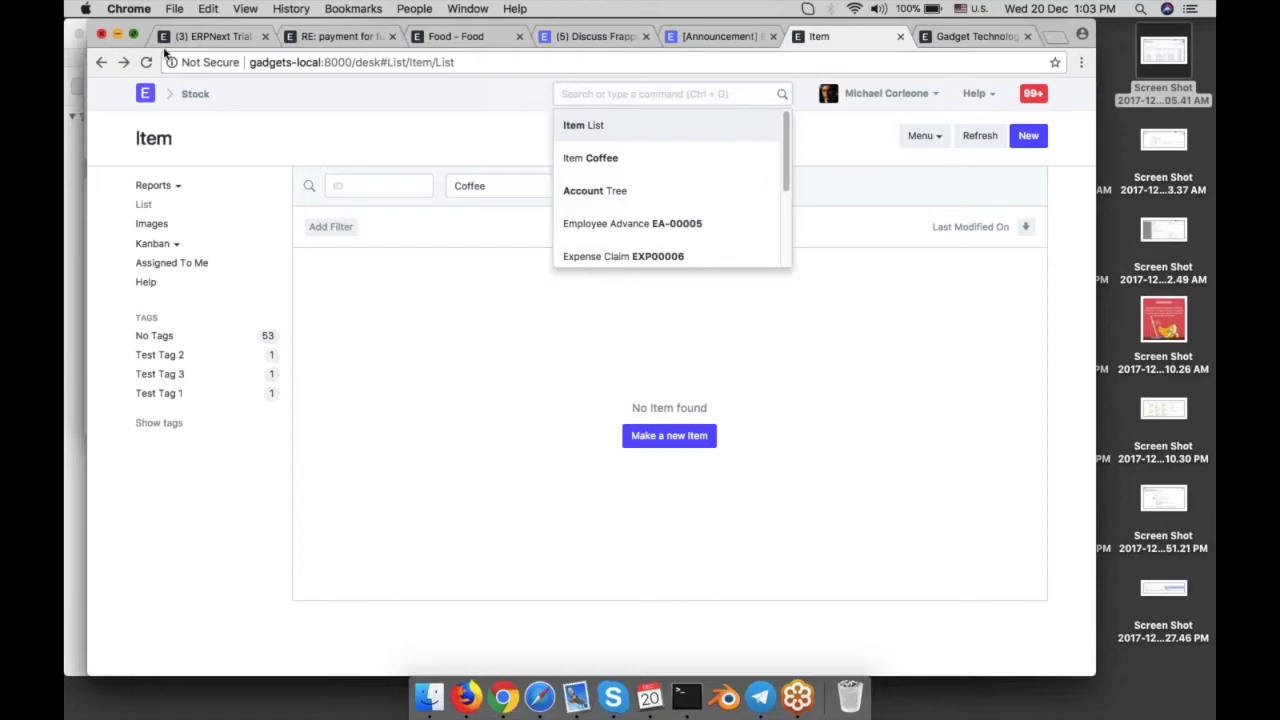
left_click(133, 34)
type("emp")
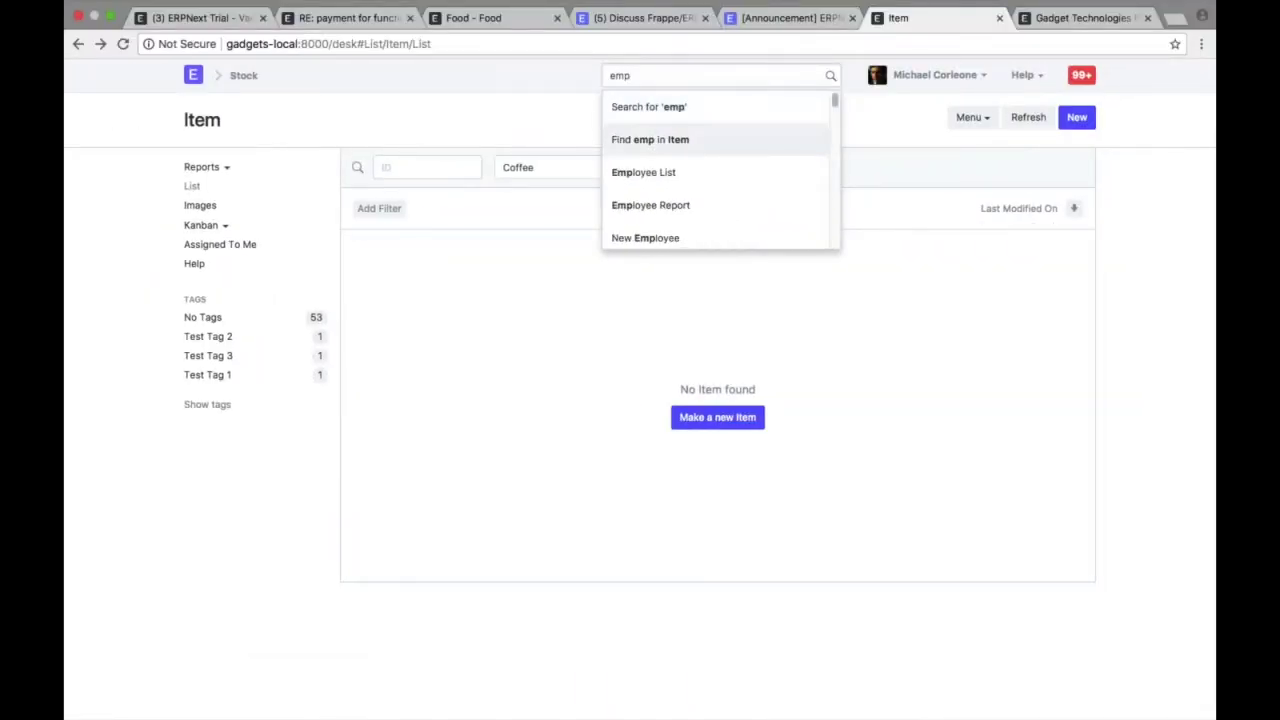
key("Down")
key("Return")
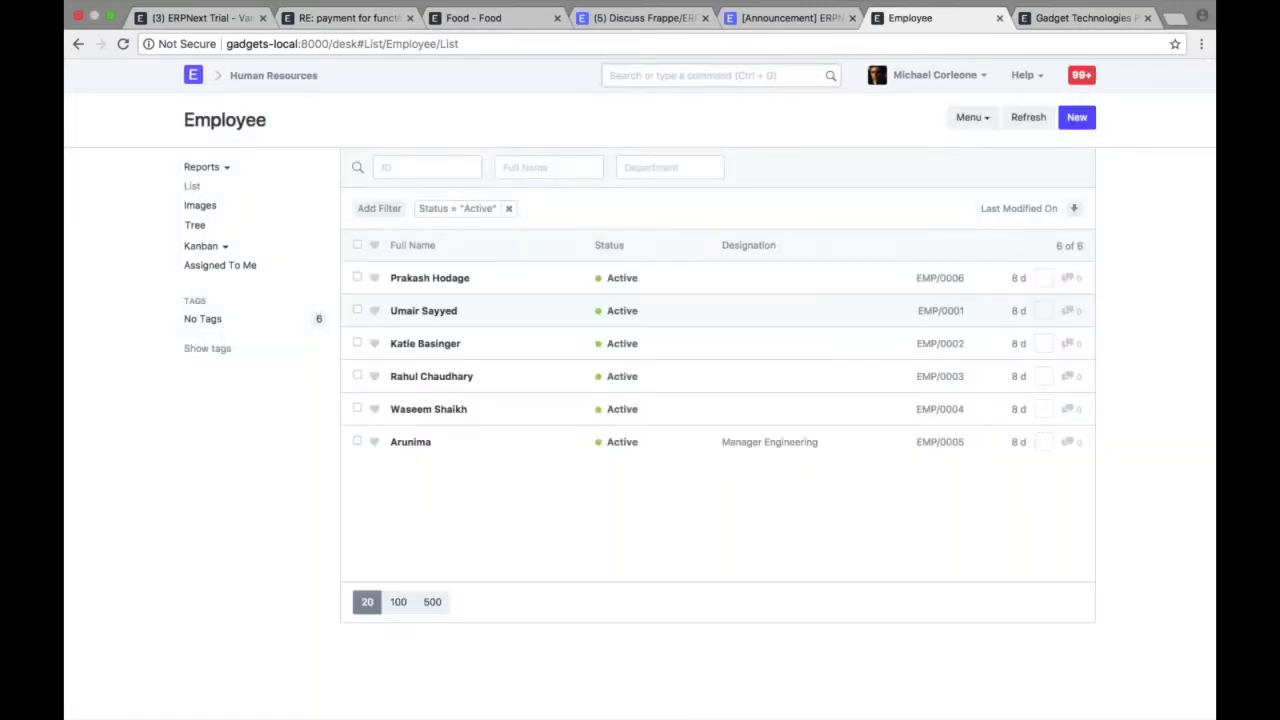
left_click(197, 228)
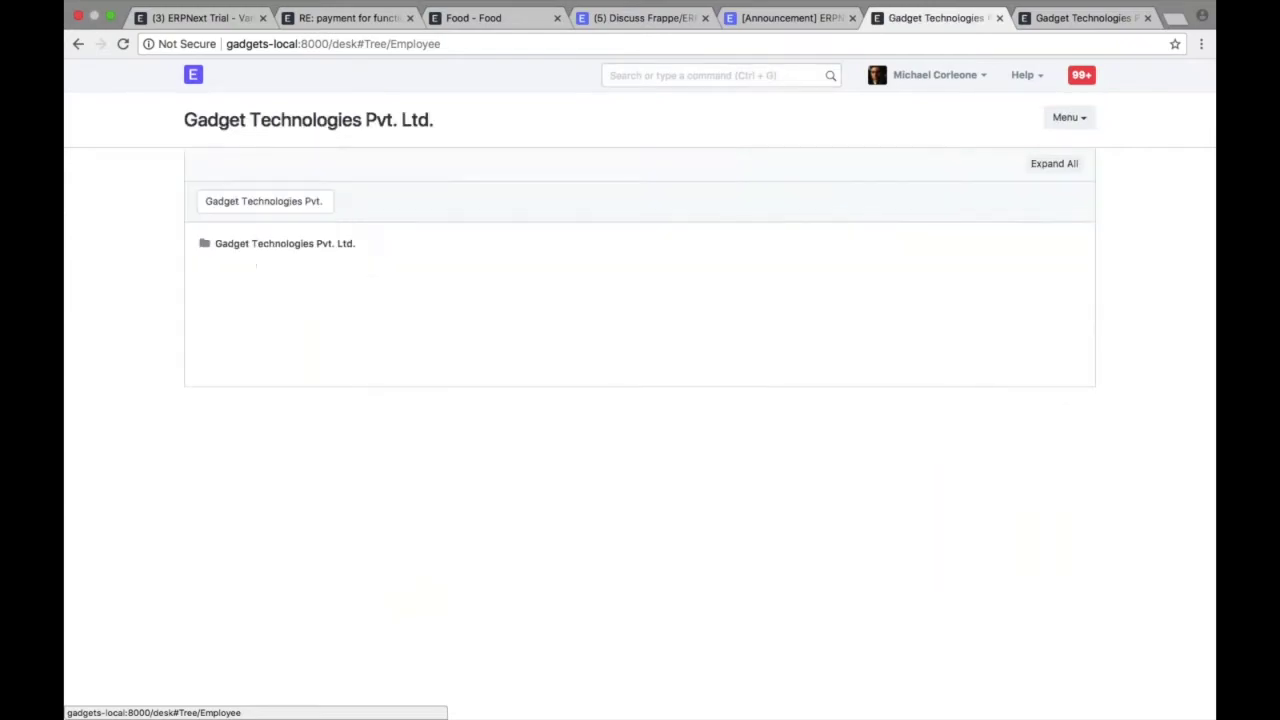
left_click(226, 266)
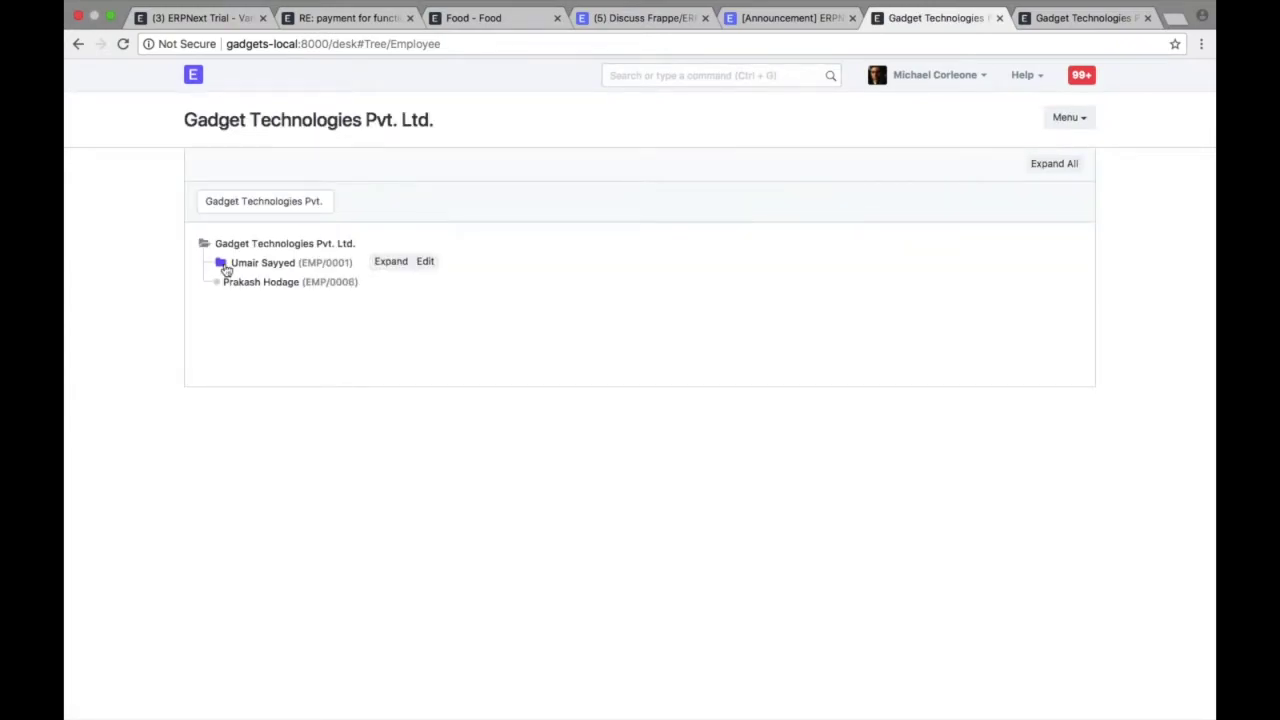
left_click(236, 282)
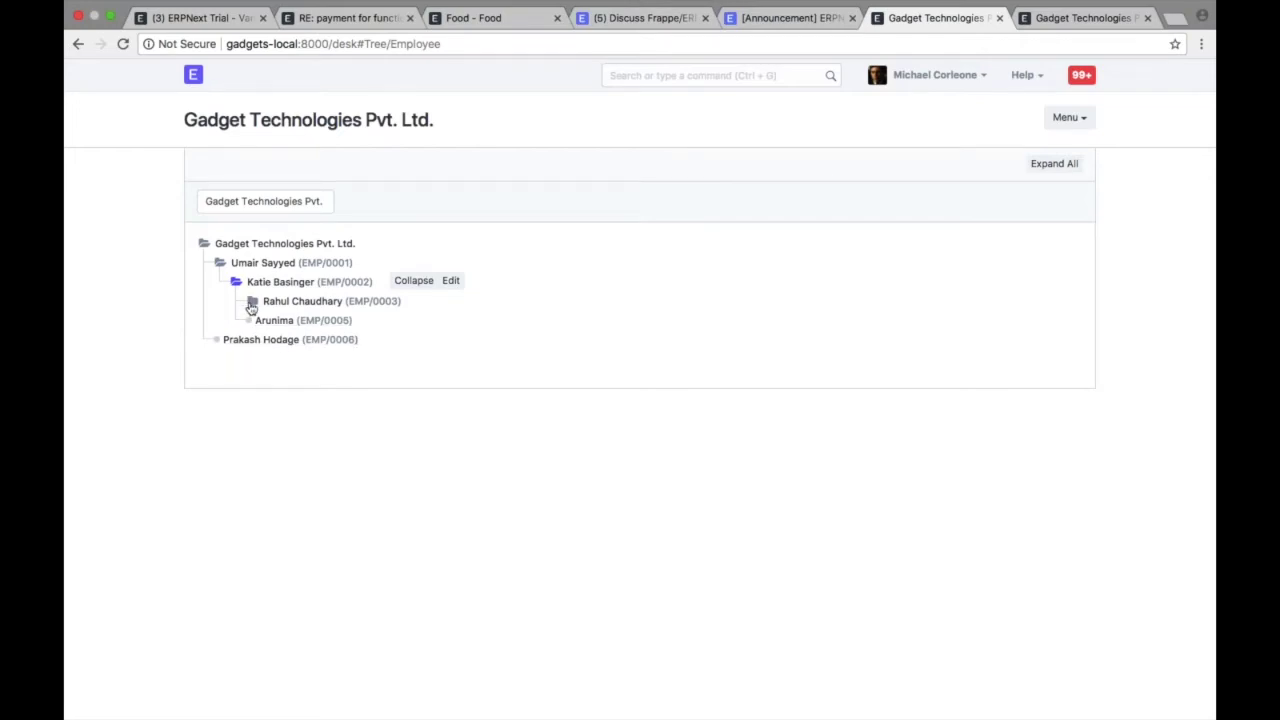
left_click(252, 303)
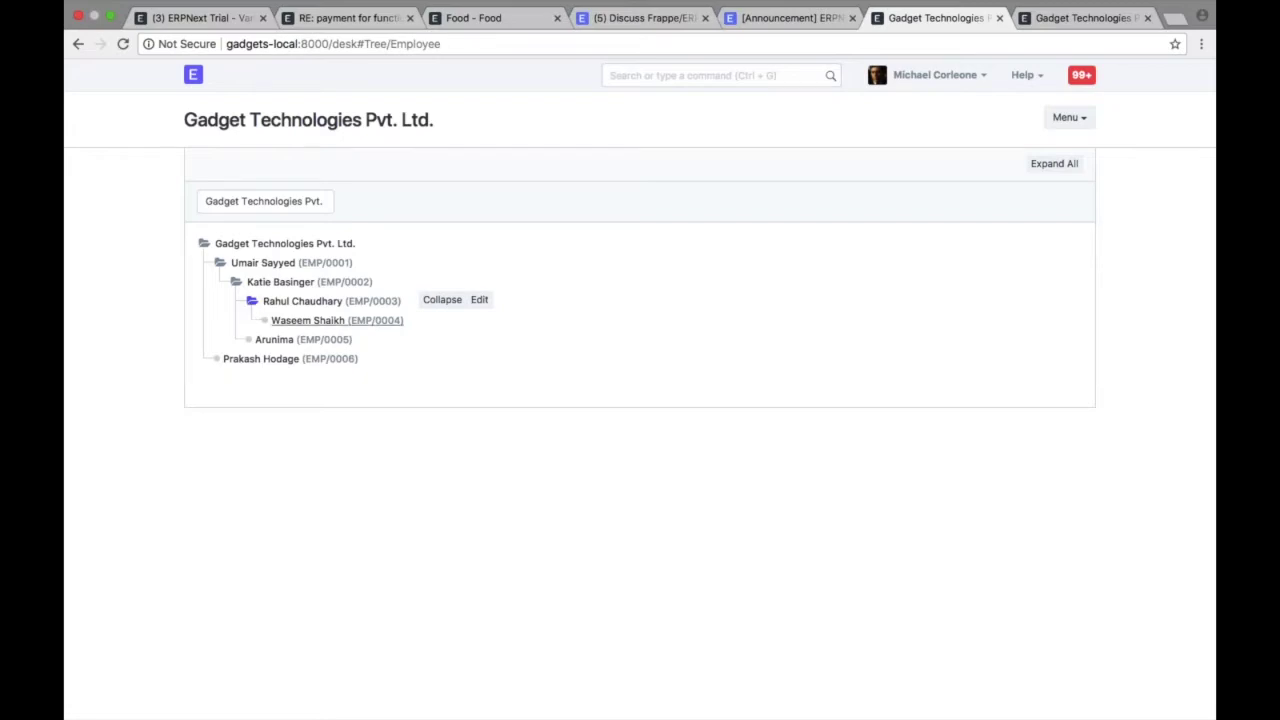
left_click(479, 299)
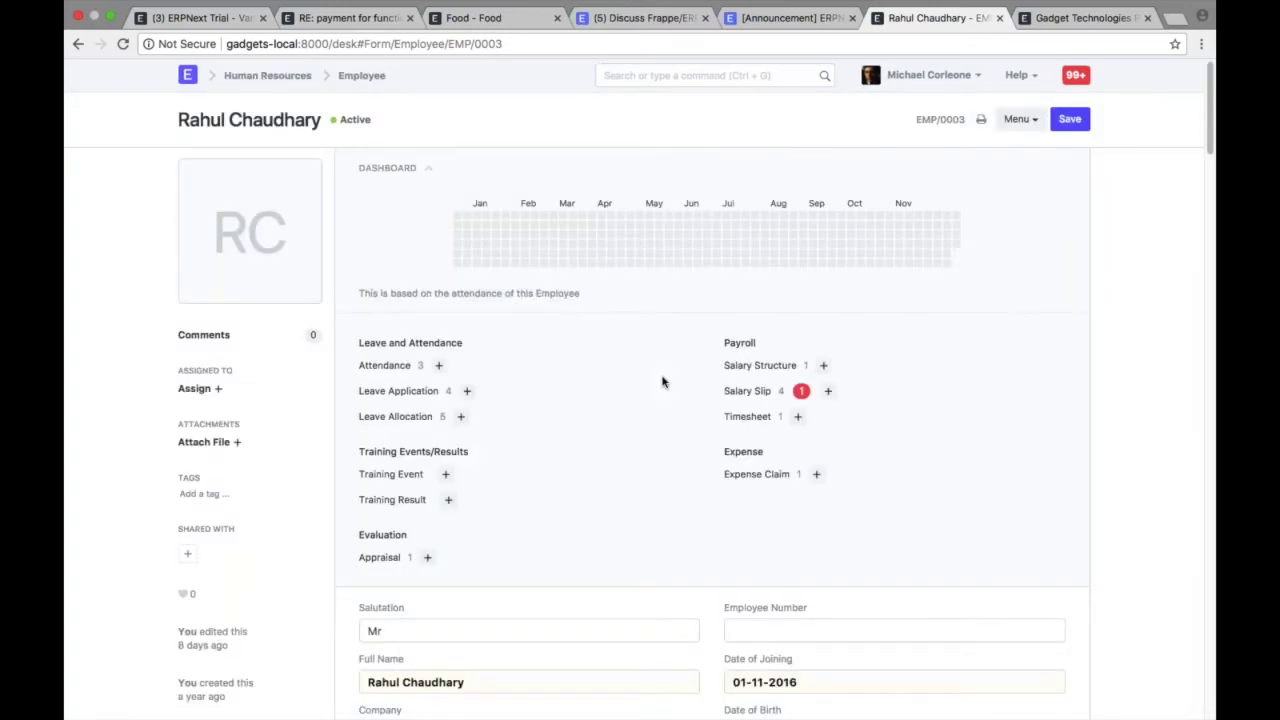
scroll(662, 382, "down", 10)
scroll(662, 382, "down", 12)
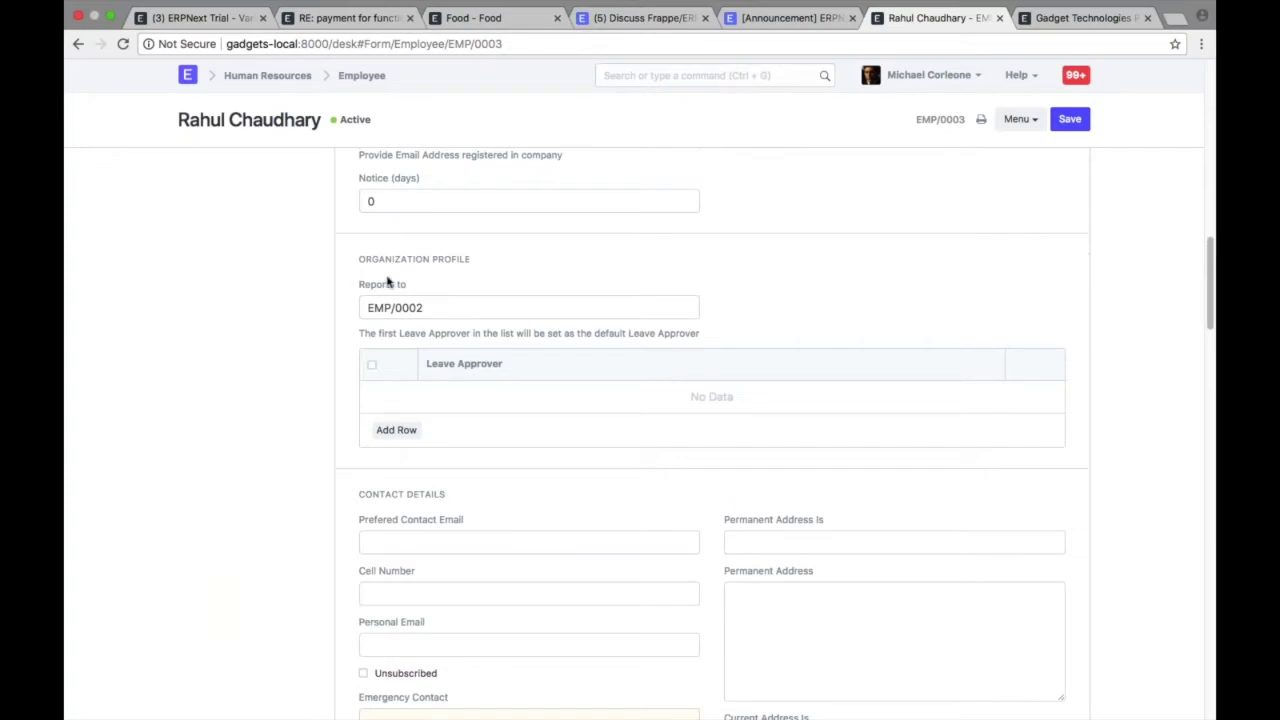
triple_click(388, 283)
left_click(388, 283)
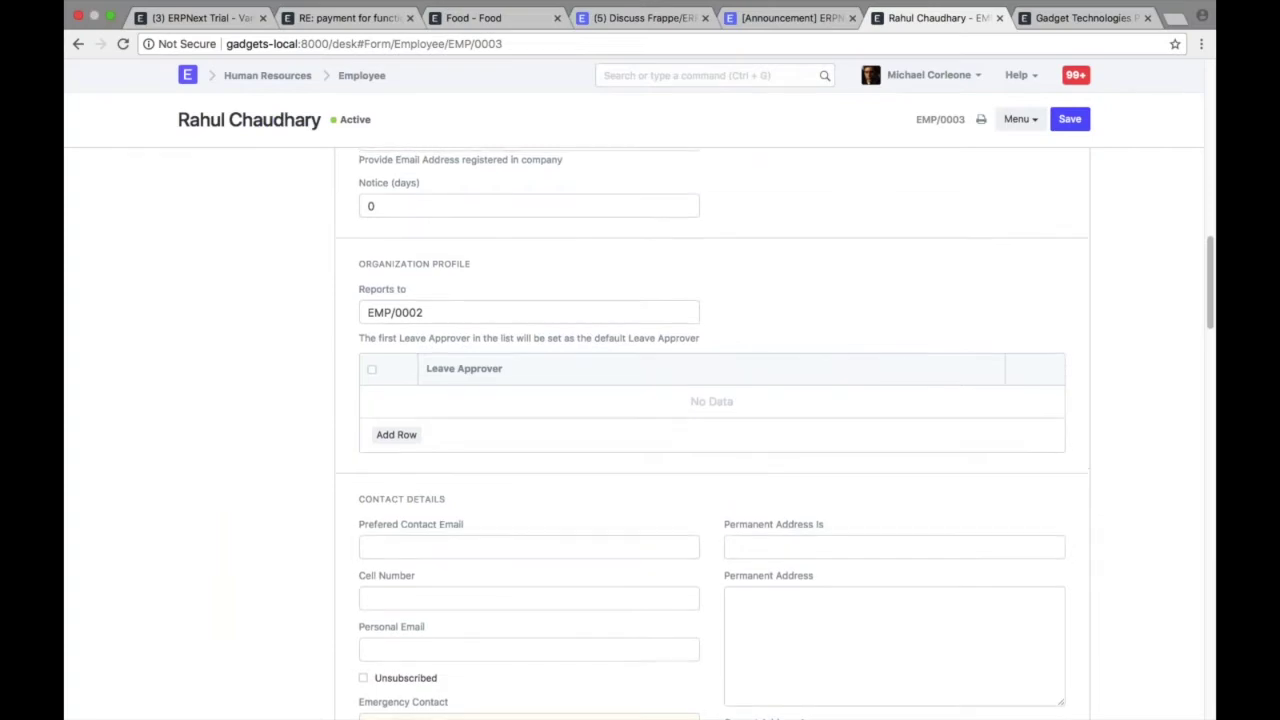
key("super+bracketleft")
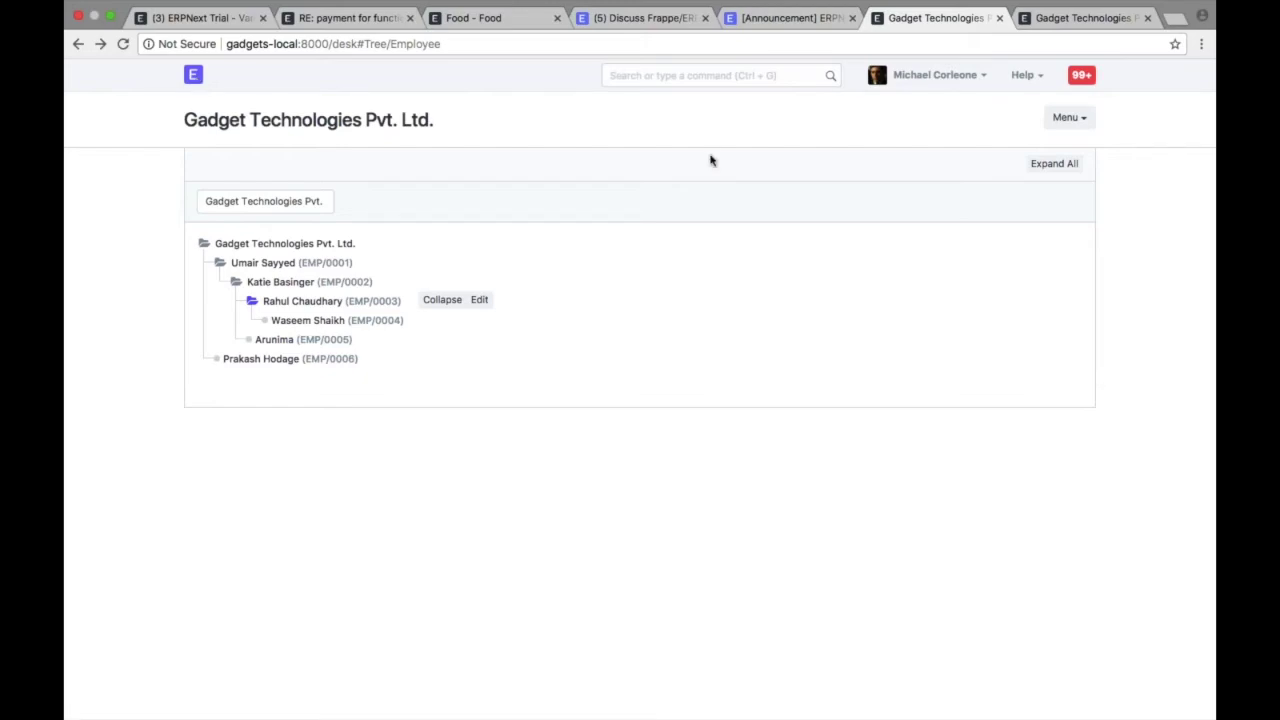
- Open the Task List via a search for 'tas' and switch it to Tree view
key("ctrl+g")
type("tas")
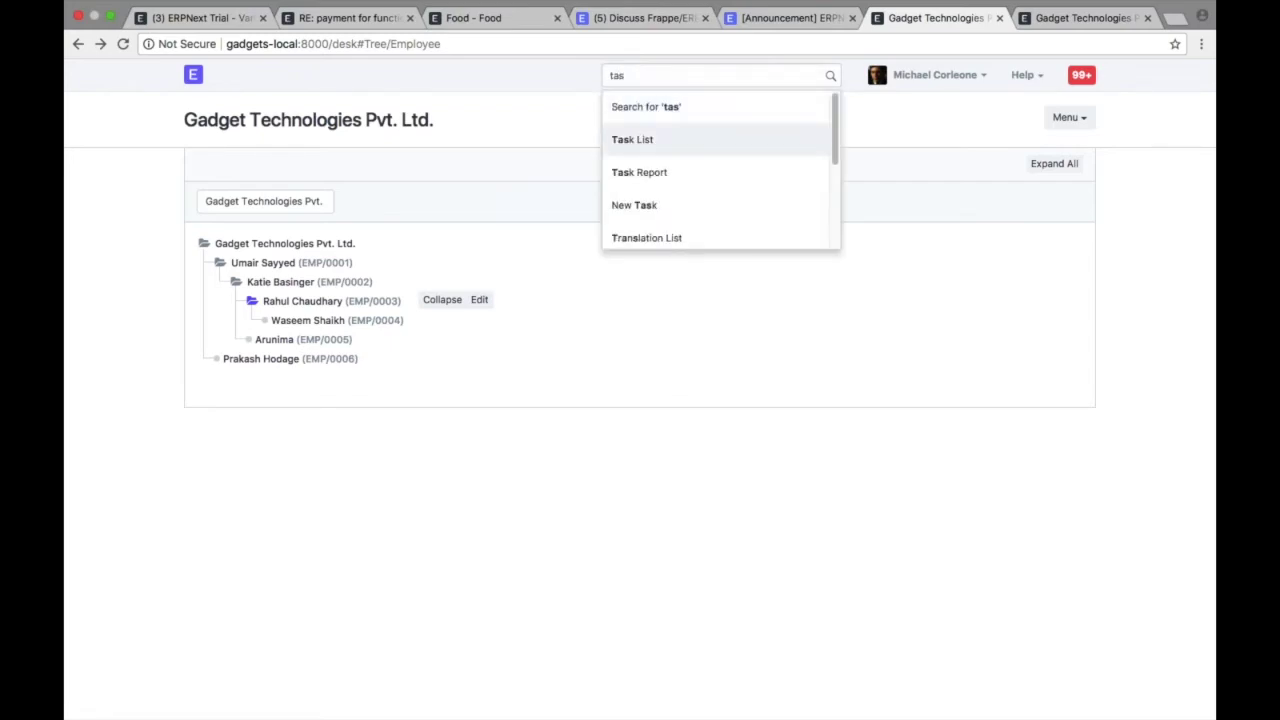
key("Return")
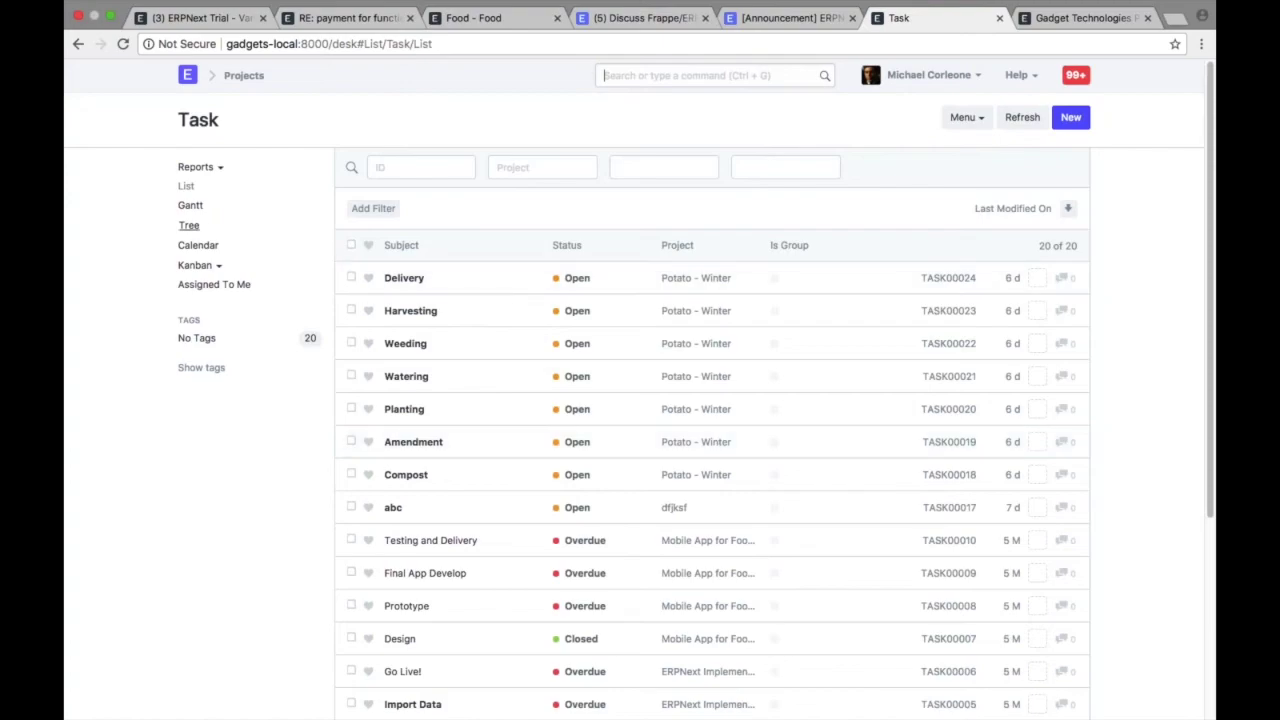
left_click(190, 225)
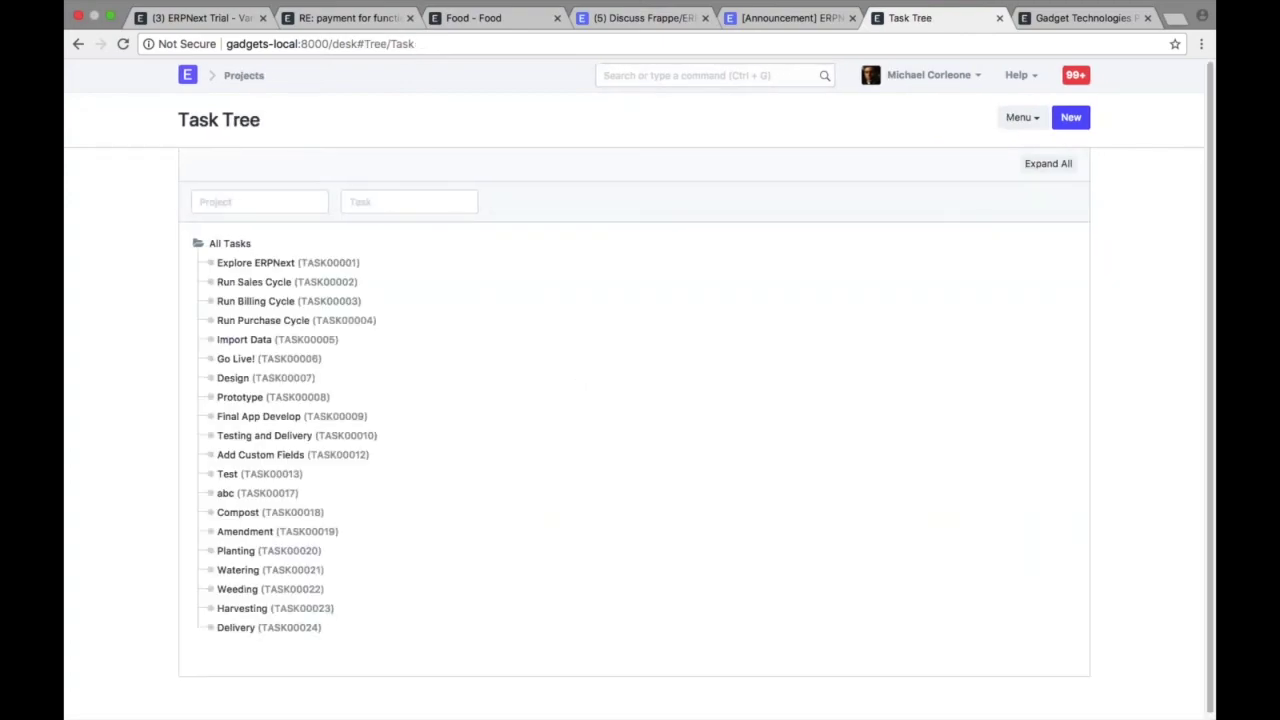
left_click(258, 195)
- Filter the task tree to Mobile App for Food Business, then go to the Projects overview
left_click(250, 233)
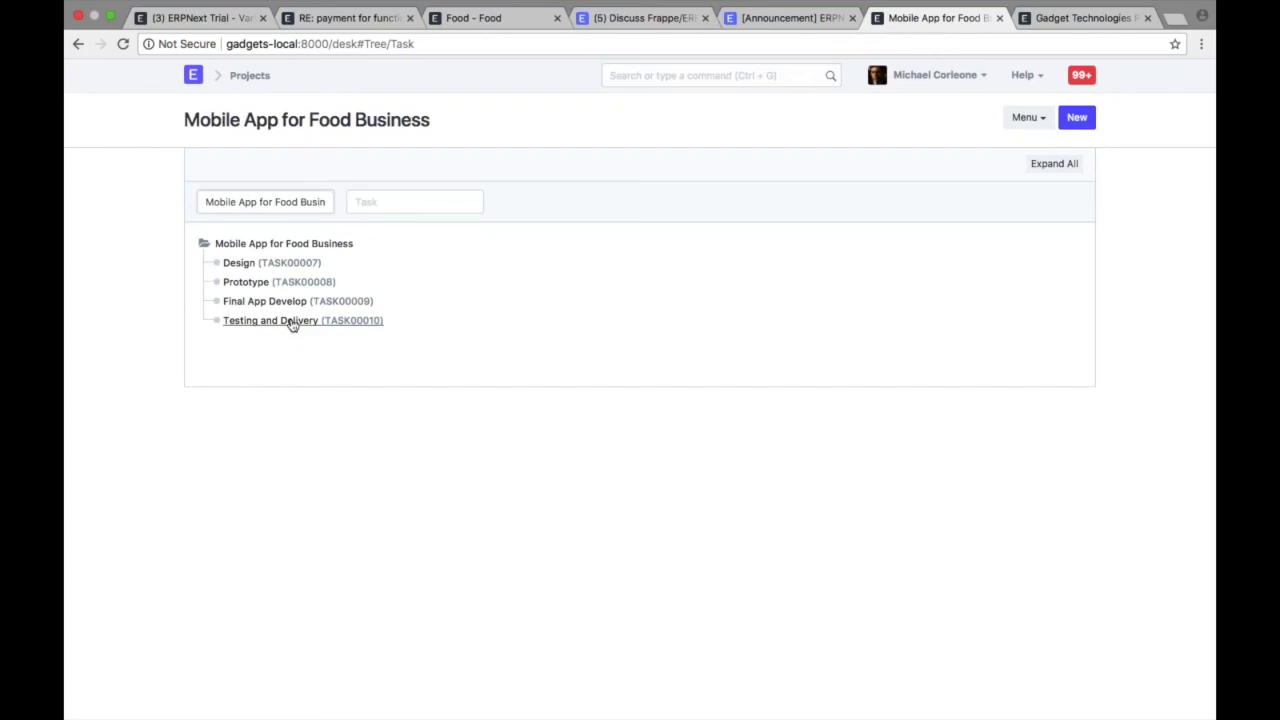
left_click(250, 76)
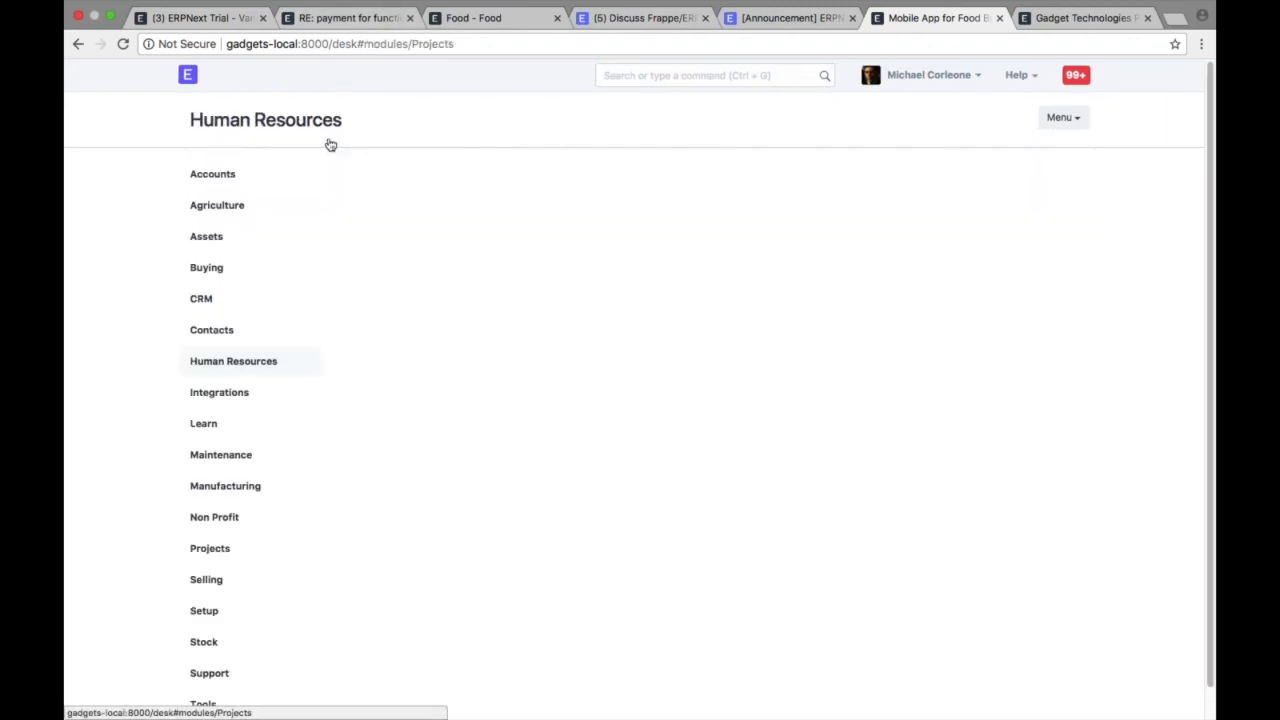